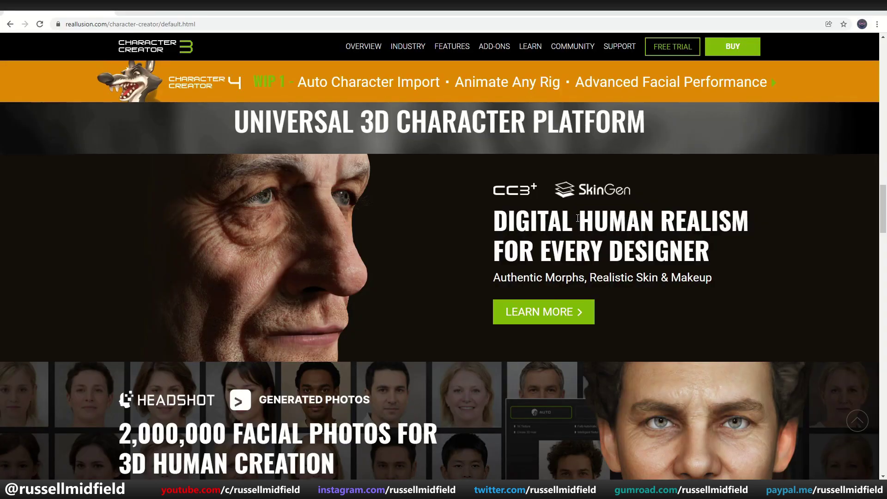
Step: Scroll the Character Creator 3 page past the facial-photos and Character for 3D Animation sections
{"action": "scroll", "coordinate": [577, 217], "scroll_direction": "down", "scroll_amount": 3}
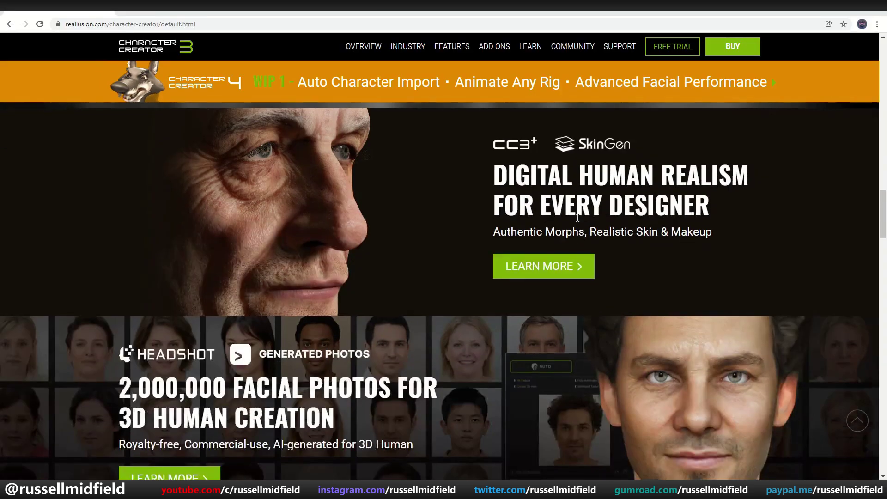
{"action": "scroll", "coordinate": [577, 218], "scroll_direction": "down", "scroll_amount": 4}
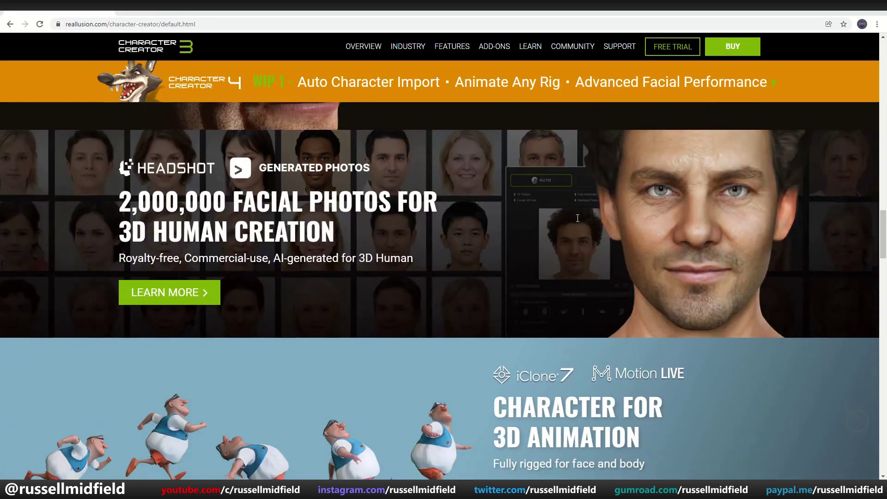
{"action": "scroll", "coordinate": [578, 217], "scroll_direction": "down", "scroll_amount": 4}
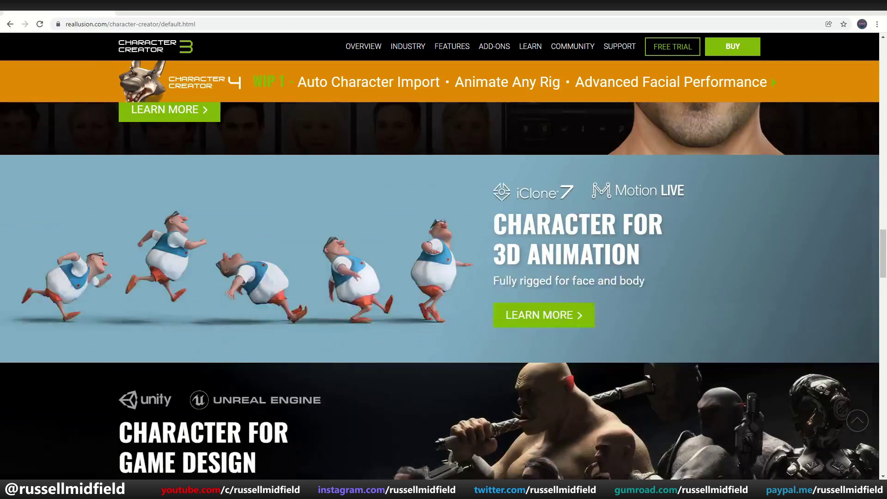
{"action": "scroll", "coordinate": [578, 218], "scroll_direction": "down", "scroll_amount": 3}
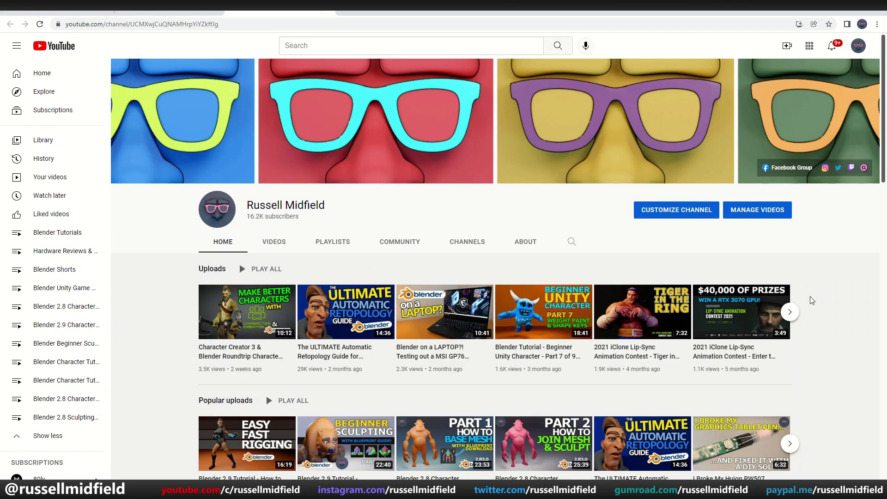
{"action": "scroll", "coordinate": [811, 300], "scroll_direction": "down", "scroll_amount": 2}
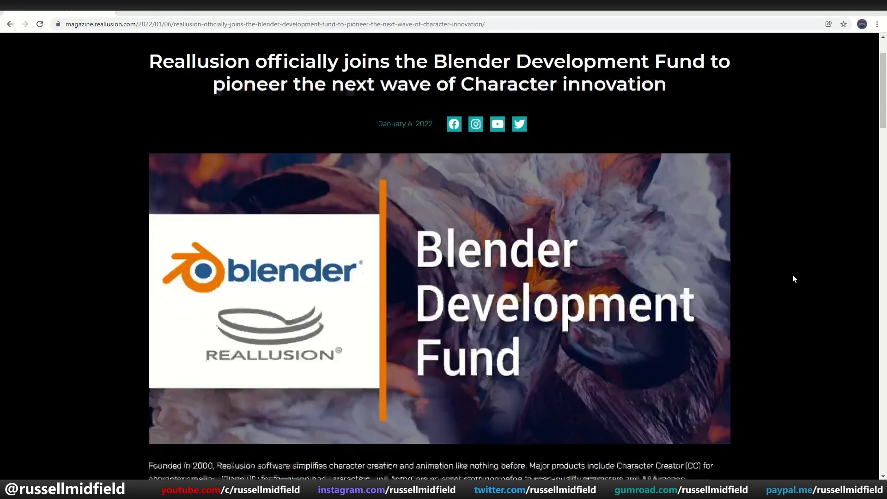
Step: Scroll from the Blender Development Fund article down to the 3D Creation page's Powerful Pipeline section
{"action": "scroll", "coordinate": [793, 278], "scroll_direction": "down", "scroll_amount": 2}
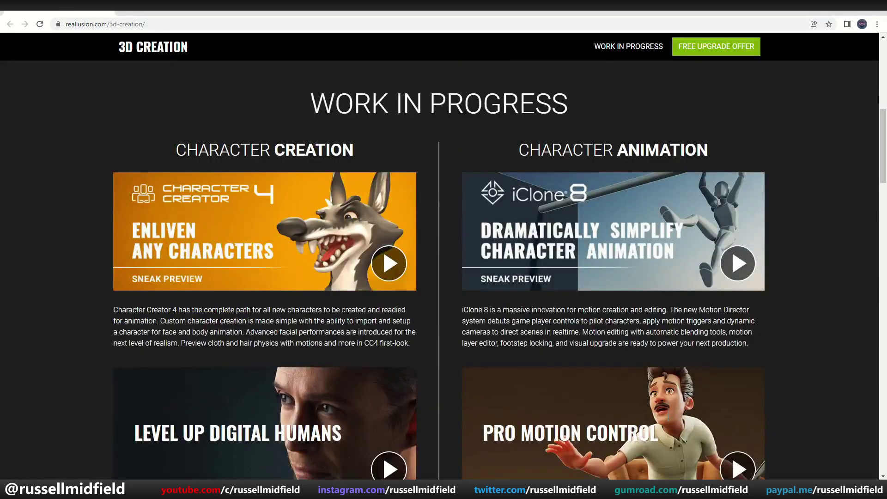
{"action": "scroll", "coordinate": [667, 418], "scroll_direction": "down", "scroll_amount": 3}
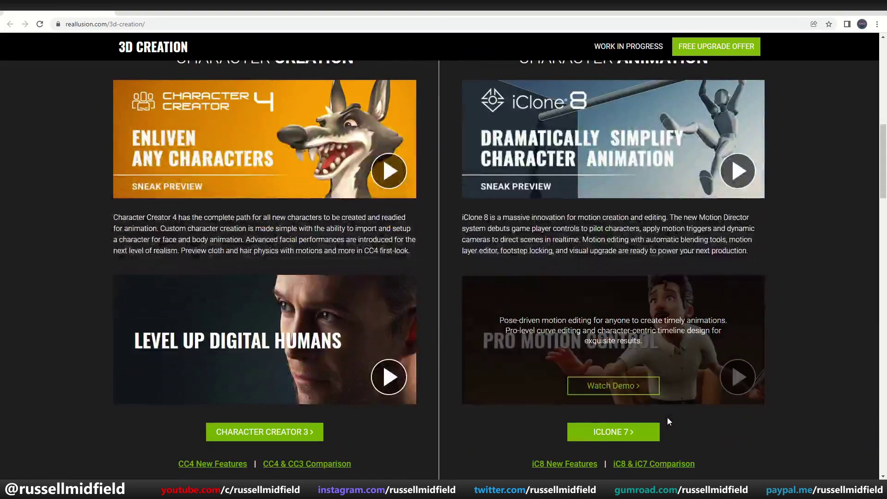
{"action": "scroll", "coordinate": [667, 418], "scroll_direction": "down", "scroll_amount": 6}
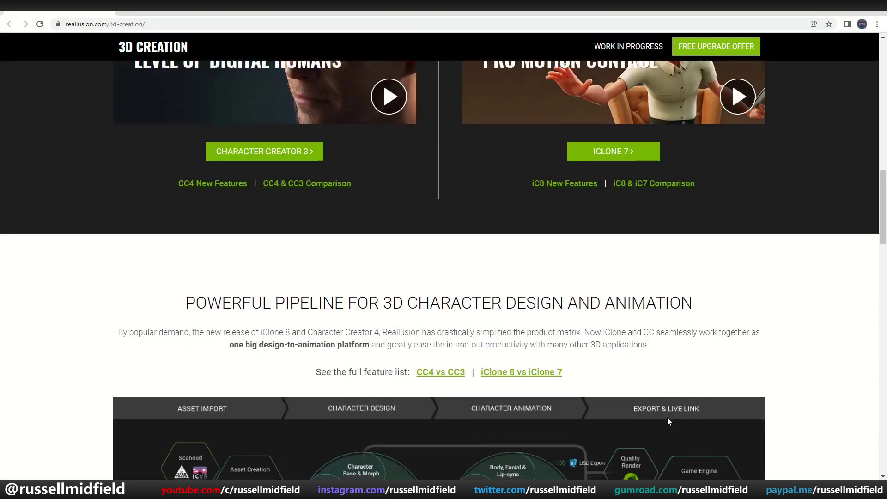
{"action": "scroll", "coordinate": [667, 417], "scroll_direction": "down", "scroll_amount": 3}
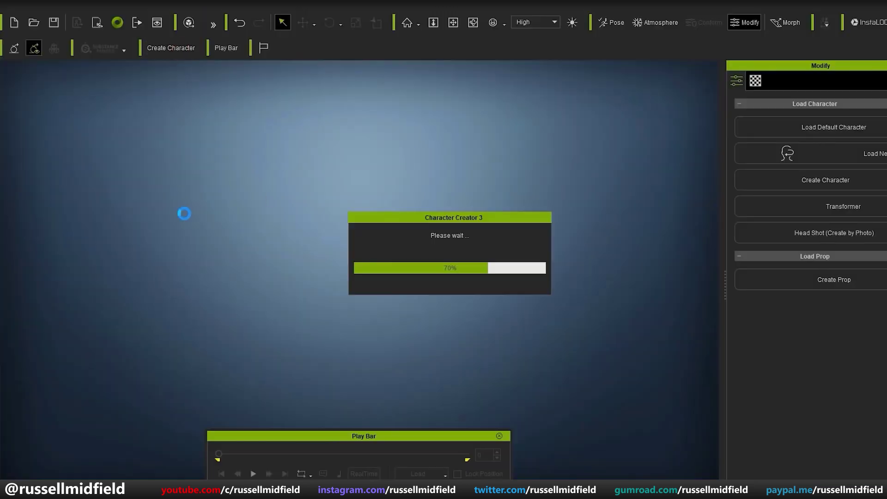
Step: Load the default base character and show the Actor tab's AvatarMorphPreset Full Body presets
{"action": "left_click", "coordinate": [473, 328]}
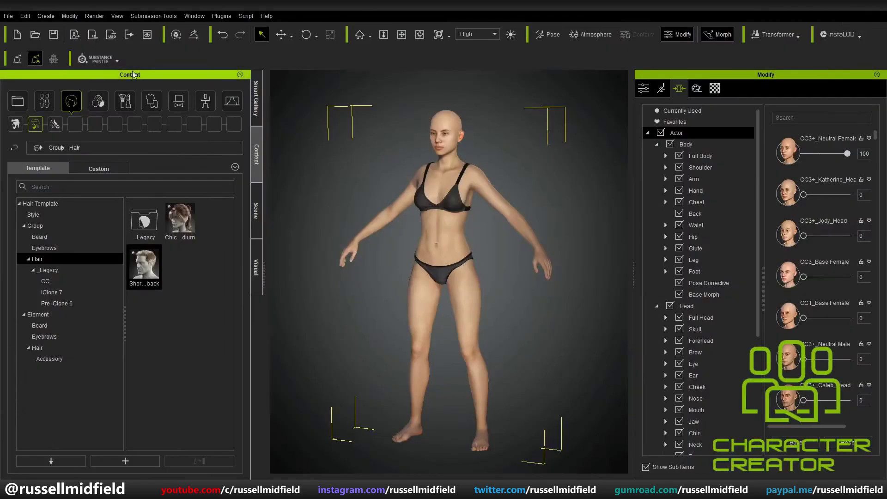
{"action": "left_click", "coordinate": [51, 109]}
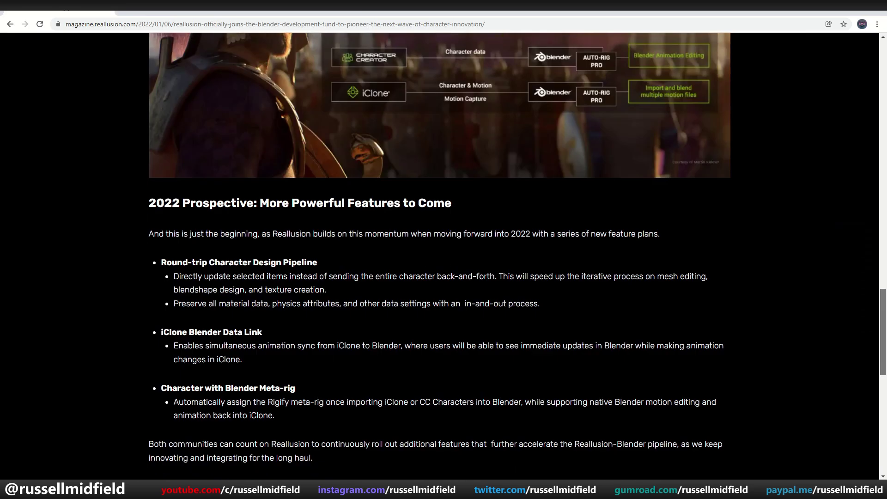
{"action": "scroll", "coordinate": [443, 254], "scroll_direction": "down", "scroll_amount": 2}
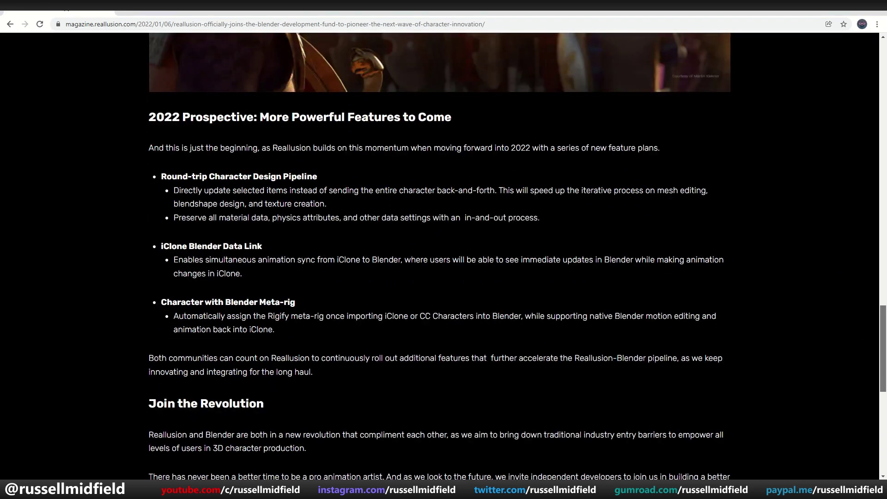
Step: Scroll through the Blender article and 3D Creation page, then bring up the Windows Start menu
{"action": "scroll", "coordinate": [443, 254], "scroll_direction": "down", "scroll_amount": 1}
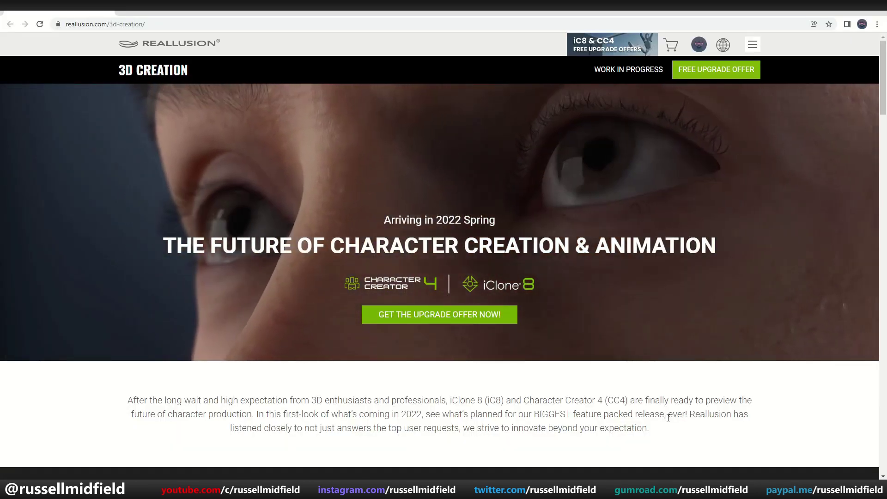
{"action": "scroll", "coordinate": [668, 417], "scroll_direction": "down", "scroll_amount": 4}
{"action": "scroll", "coordinate": [667, 417], "scroll_direction": "down", "scroll_amount": 5}
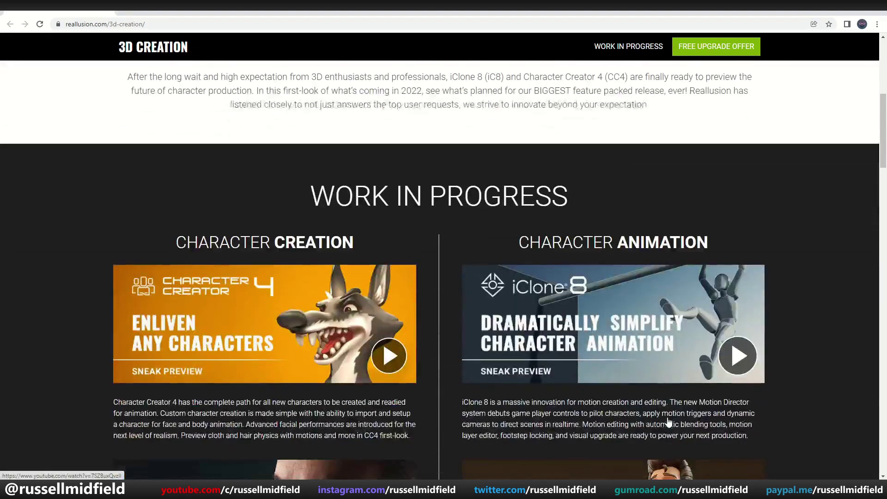
{"action": "scroll", "coordinate": [667, 417], "scroll_direction": "down", "scroll_amount": 5}
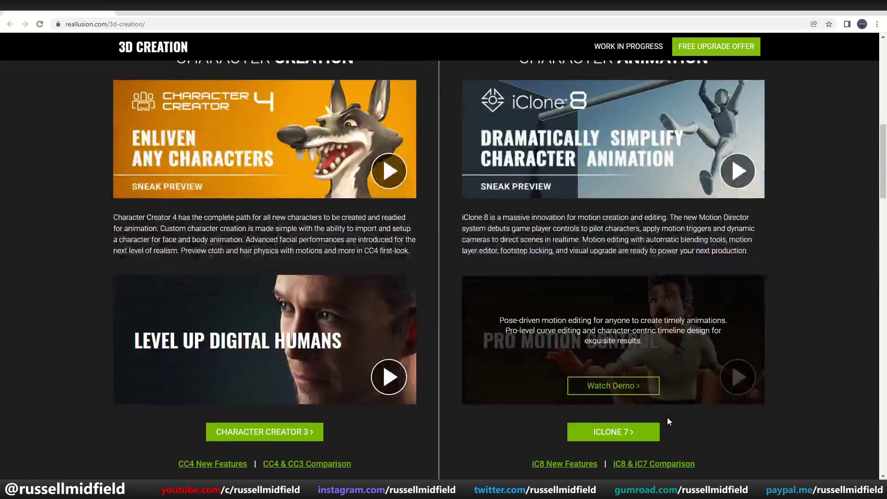
{"action": "scroll", "coordinate": [667, 417], "scroll_direction": "down", "scroll_amount": 3}
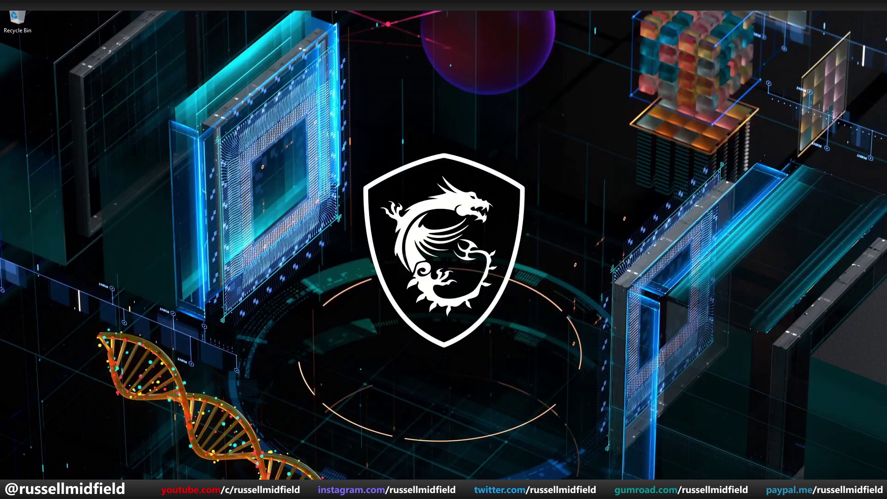
{"action": "key", "text": "super"}
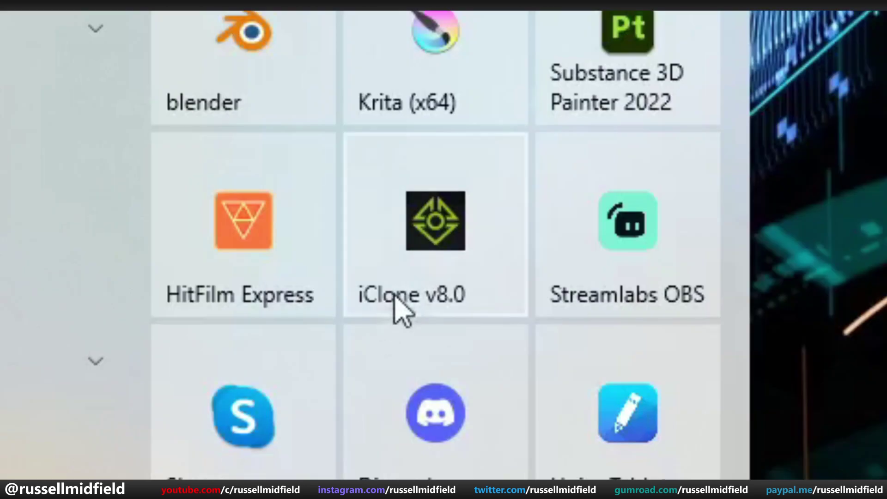
Step: Start iClone v8.0 from the Start menu app list
{"action": "left_click", "coordinate": [485, 272]}
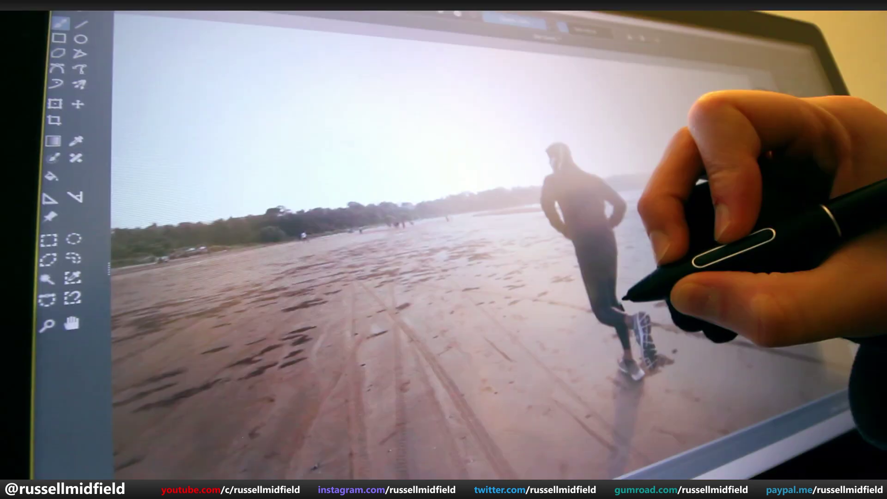
Step: Trace the runner's outline over the footage and play the running reference clip
{"action": "mouse_move", "coordinate": [619, 222]}
{"action": "left_mouse_down"}
{"action": "mouse_move", "coordinate": [629, 199]}
{"action": "mouse_move", "coordinate": [609, 174]}
{"action": "mouse_move", "coordinate": [573, 144]}
{"action": "mouse_move", "coordinate": [555, 151]}
{"action": "left_mouse_up"}
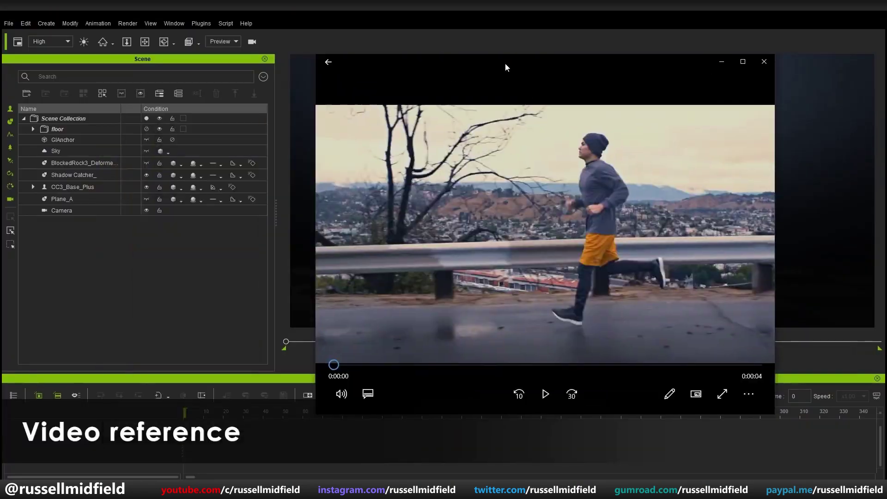
{"action": "left_click", "coordinate": [545, 394]}
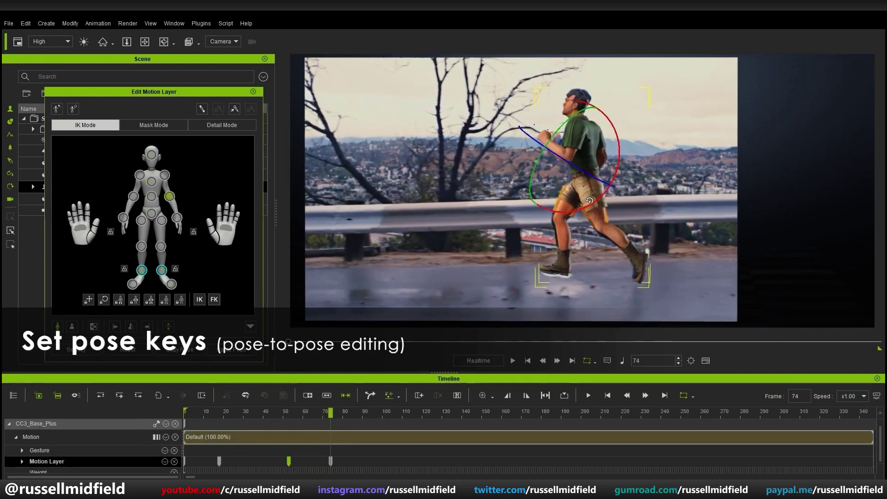
Step: Move the playhead to frame 96 and add a pose key there
{"action": "left_click_drag", "start_coordinate": [331, 413], "coordinate": [373, 420]}
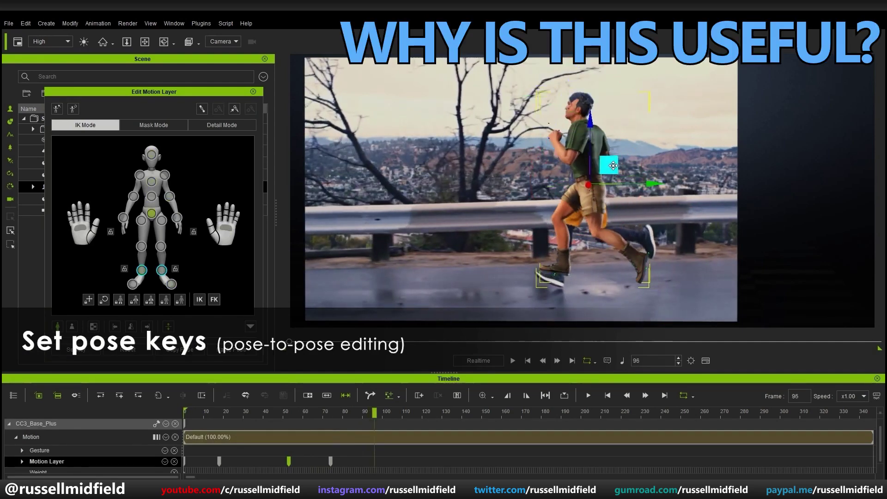
{"action": "left_click", "coordinate": [613, 165]}
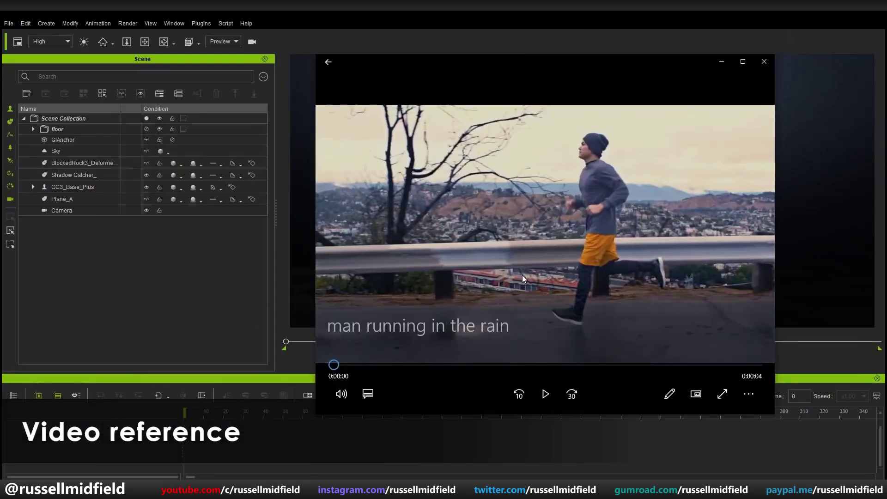
Step: Play the reference, switch to the rotate gizmo, and raise the character's foot into stride
{"action": "left_click", "coordinate": [547, 392]}
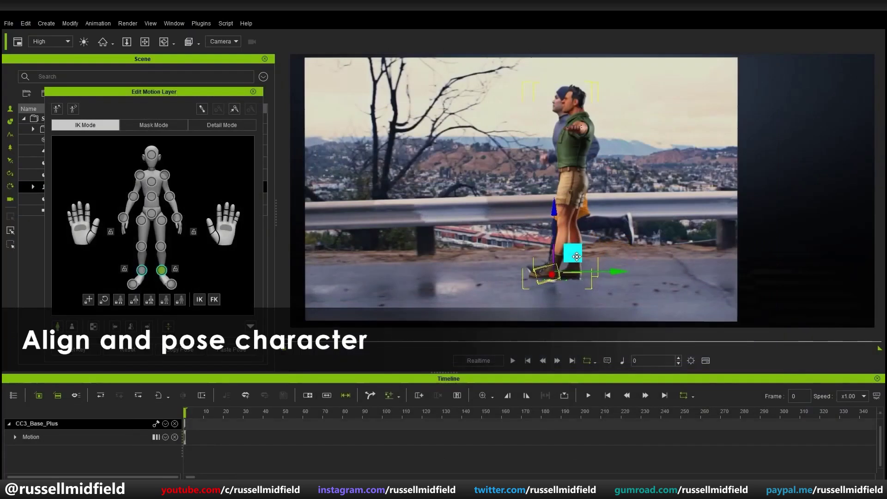
{"action": "key", "text": "e"}
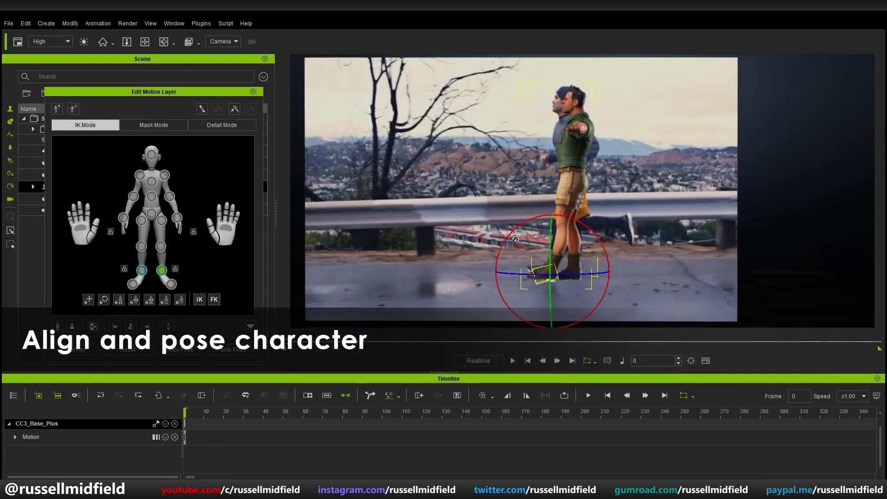
{"action": "left_click_drag", "start_coordinate": [642, 229], "coordinate": [643, 211]}
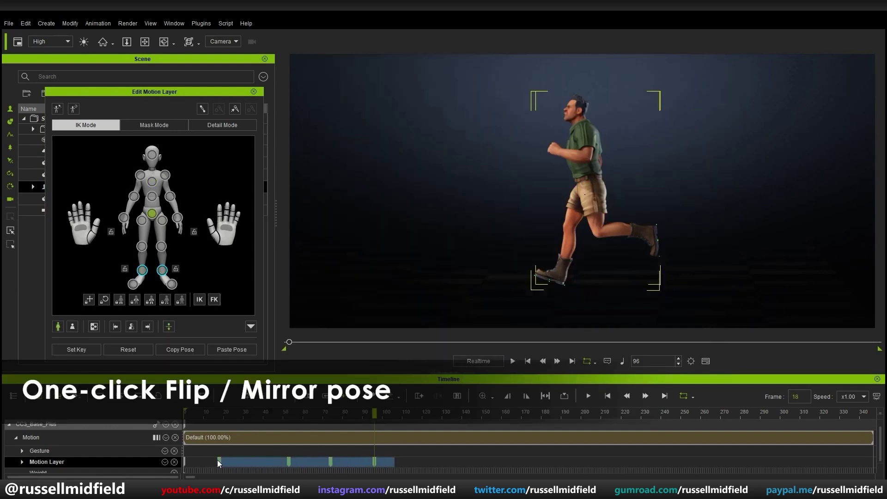
Step: Check the poses at frames 15 and 115, apply Ease Out, and scrub to preview
{"action": "left_click", "coordinate": [215, 460]}
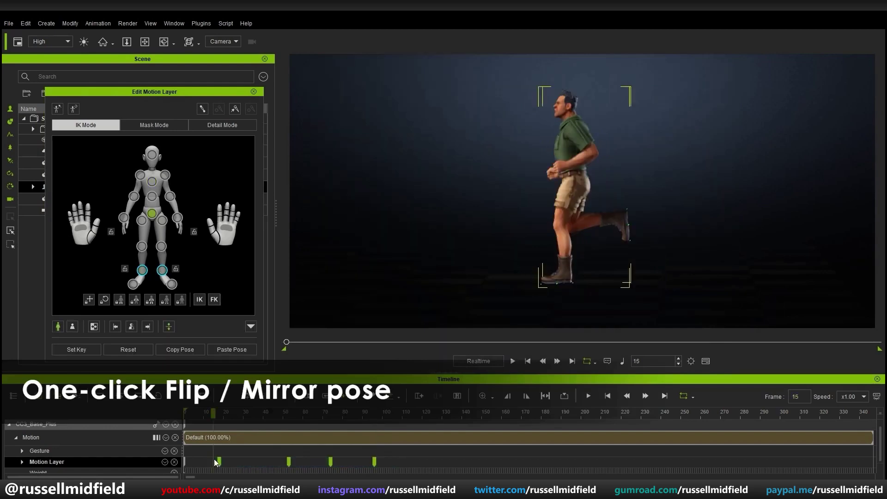
{"action": "left_click", "coordinate": [412, 461]}
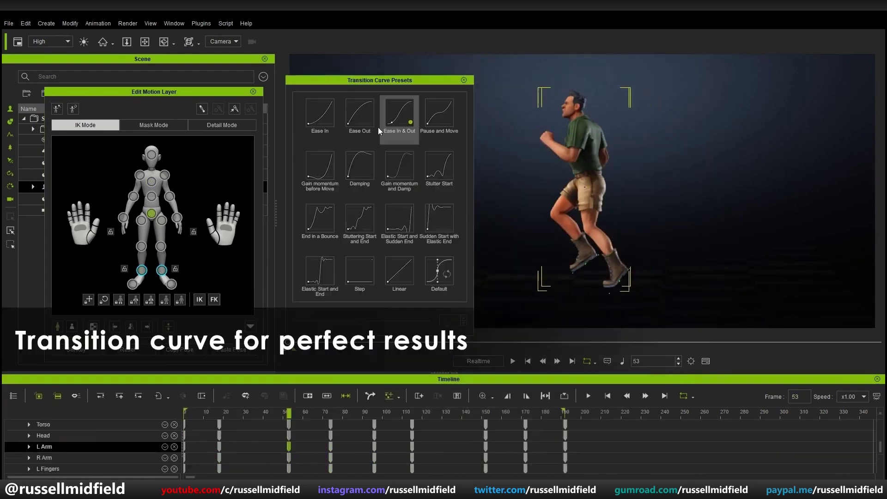
{"action": "left_click", "coordinate": [356, 113]}
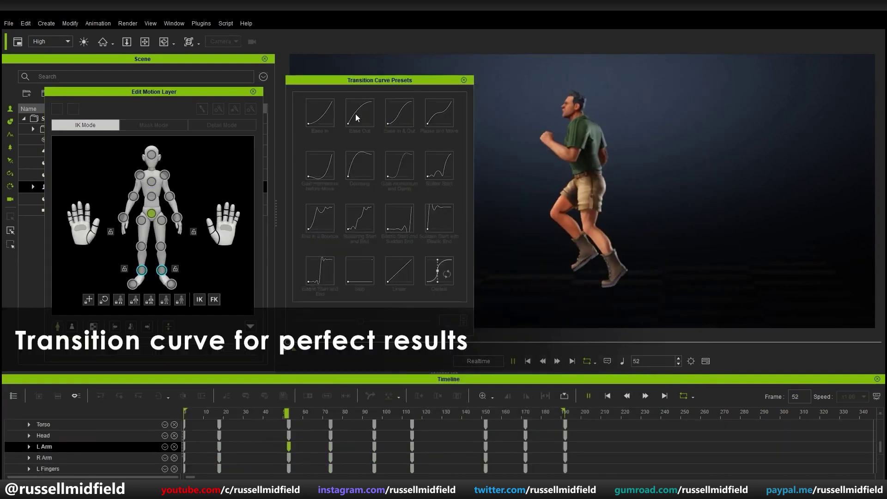
{"action": "left_click_drag", "start_coordinate": [320, 414], "coordinate": [428, 414]}
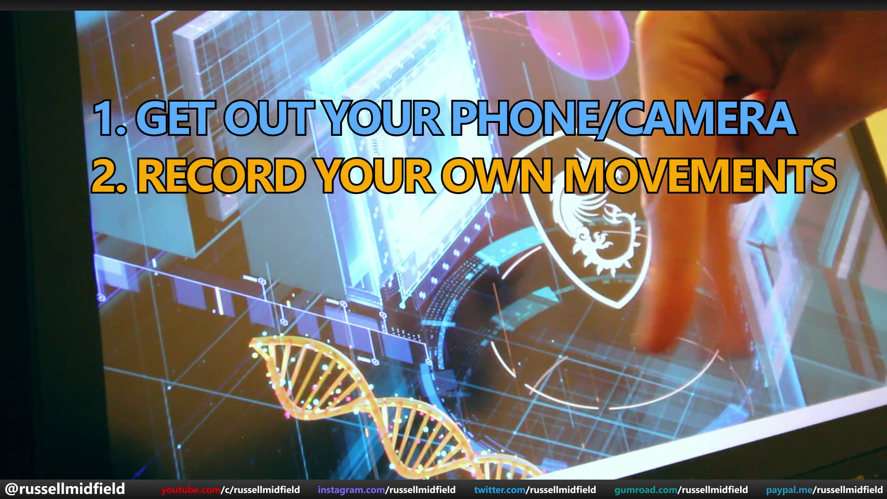
Step: Bring up the pose mixer project with its custom pose library
{"action": "left_click", "coordinate": [413, 469]}
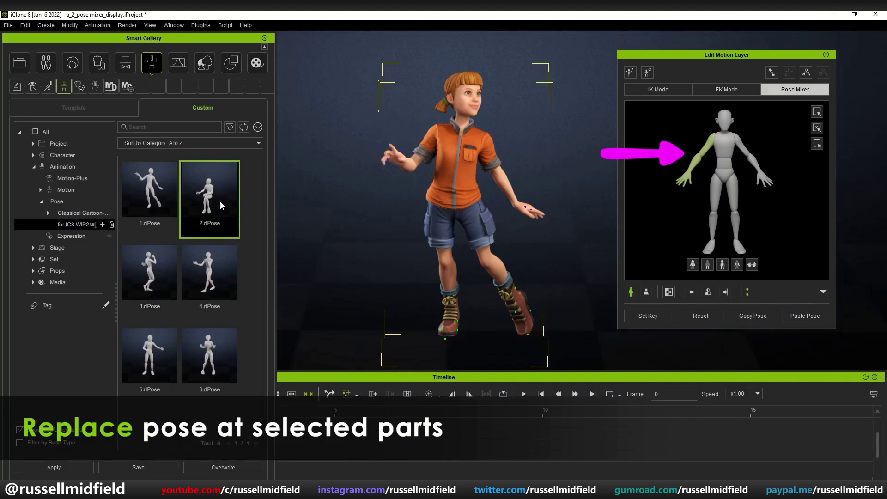
Step: Apply 5.rlPose to both arms, briefly trying 4.rlPose on the right arm
{"action": "left_click", "coordinate": [173, 350]}
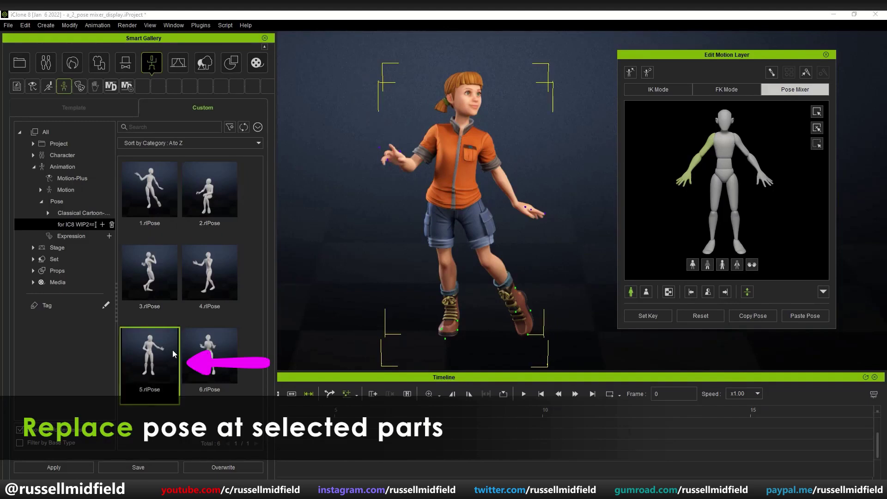
{"action": "double_click", "coordinate": [173, 350]}
{"action": "left_click", "coordinate": [765, 177]}
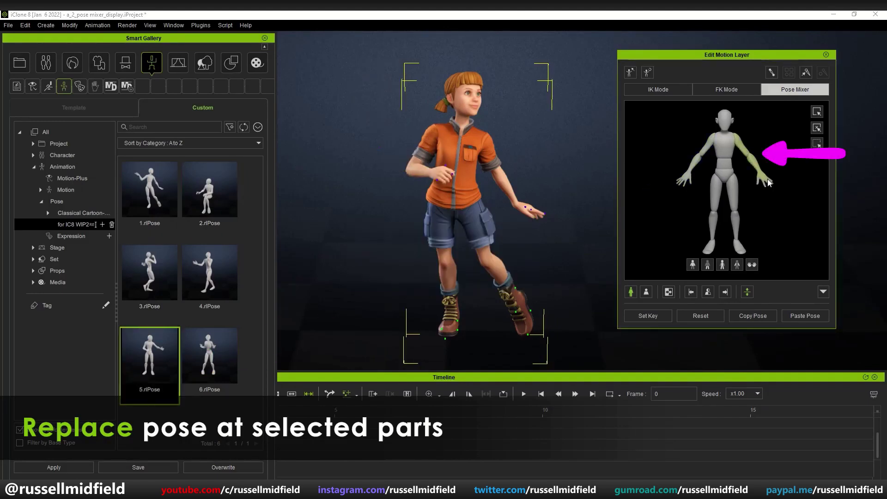
{"action": "double_click", "coordinate": [200, 284]}
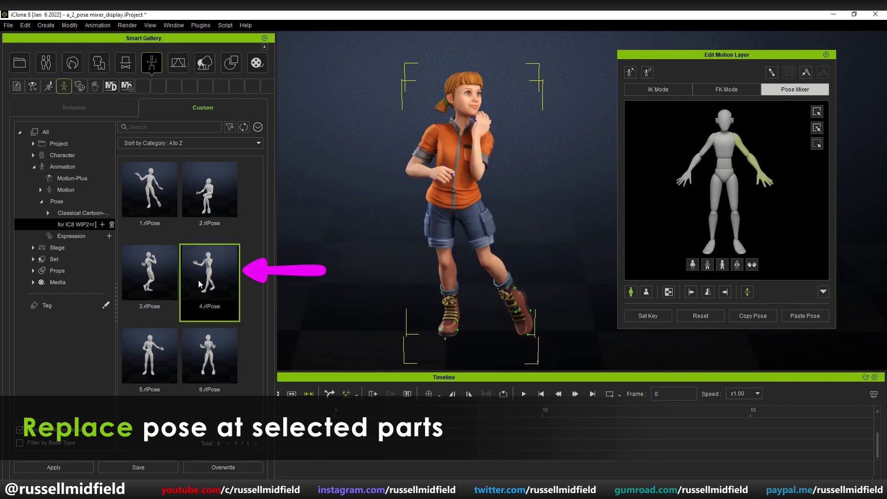
{"action": "double_click", "coordinate": [167, 371]}
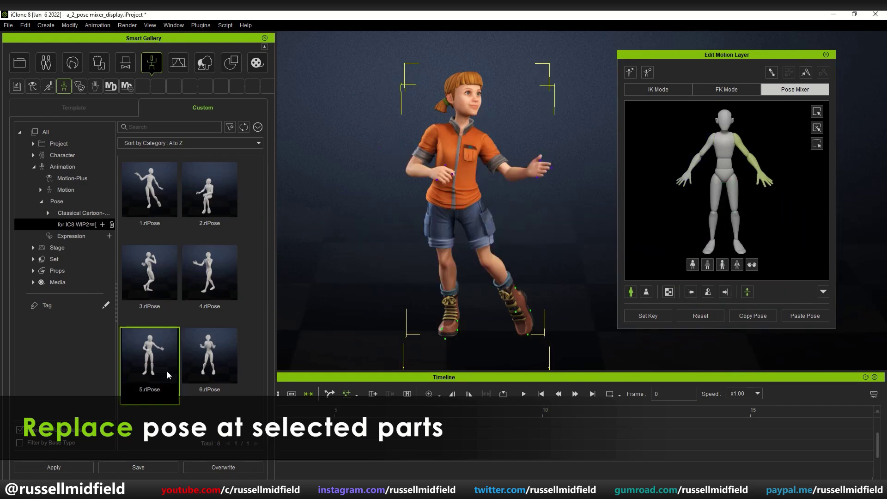
Step: Replace the legs with 3.rlPose and mirror the combined shrugging pose
{"action": "left_click", "coordinate": [209, 277]}
{"action": "left_click", "coordinate": [708, 264]}
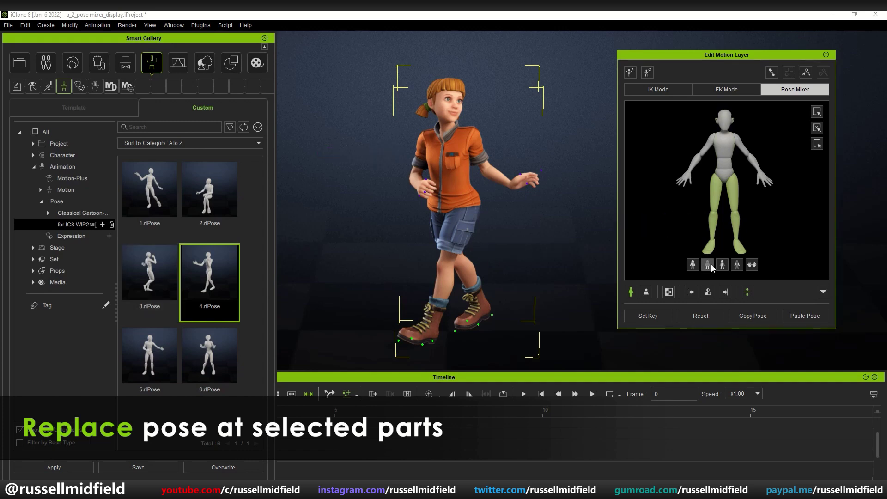
{"action": "left_click", "coordinate": [162, 279]}
{"action": "double_click", "coordinate": [163, 279]}
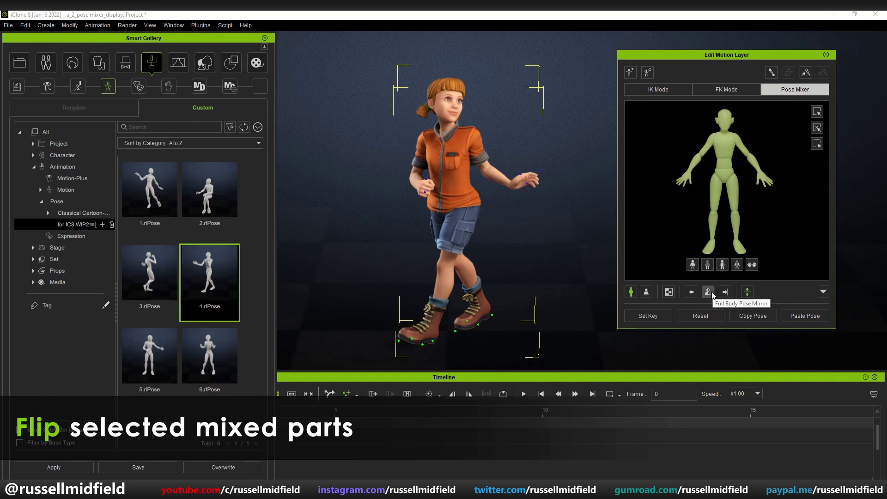
{"action": "left_click", "coordinate": [711, 292]}
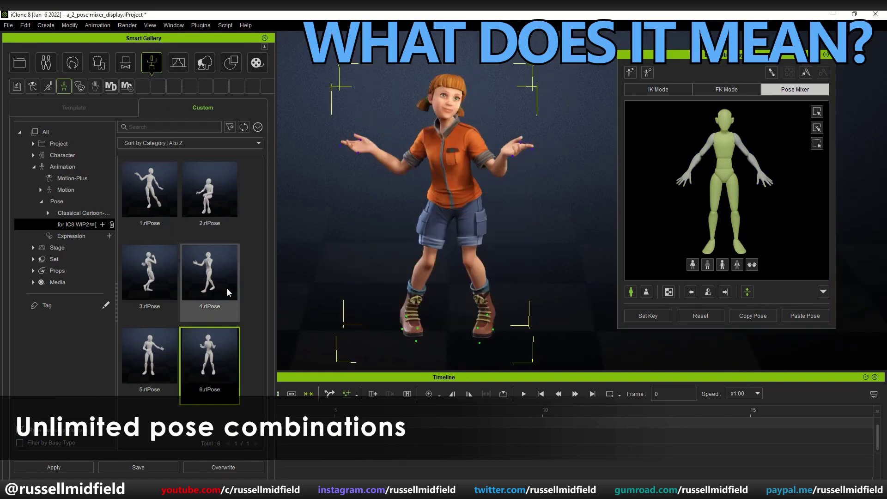
Step: Seat the character with 2.rlPose's legs and give it 4.rlPose's arms, one hand near the chin
{"action": "double_click", "coordinate": [229, 287]}
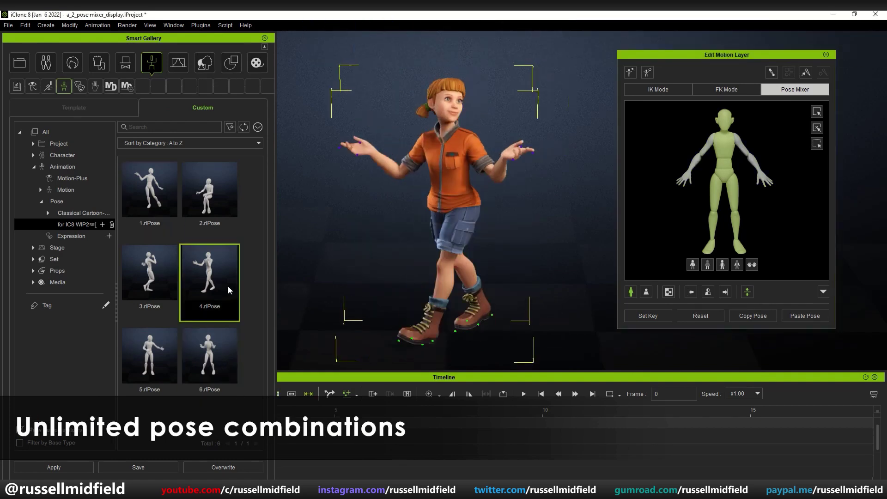
{"action": "double_click", "coordinate": [222, 195]}
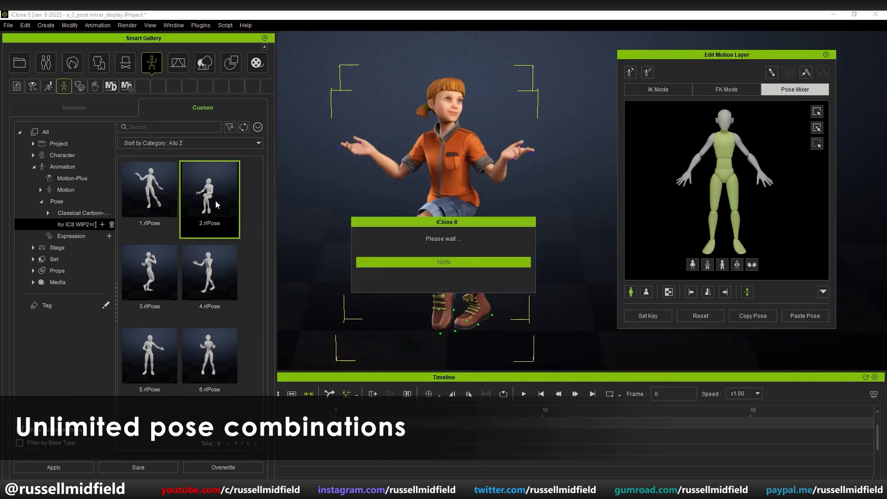
{"action": "left_click", "coordinate": [726, 292]}
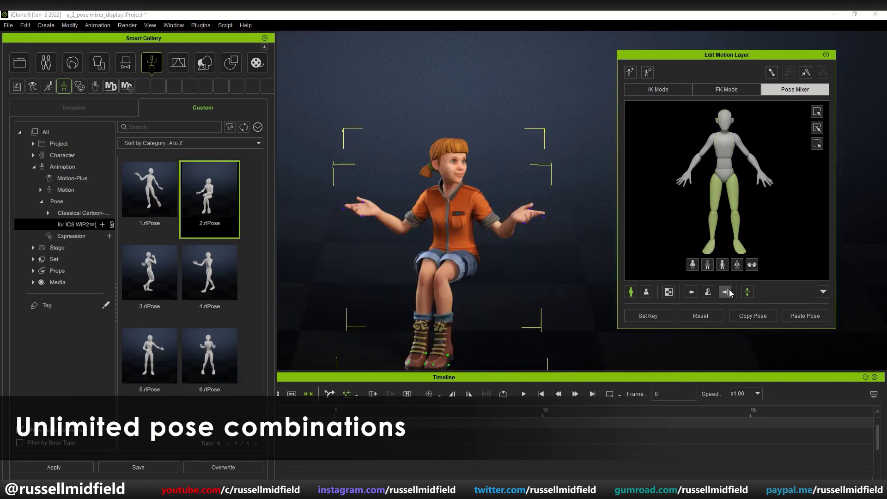
{"action": "left_click", "coordinate": [736, 266]}
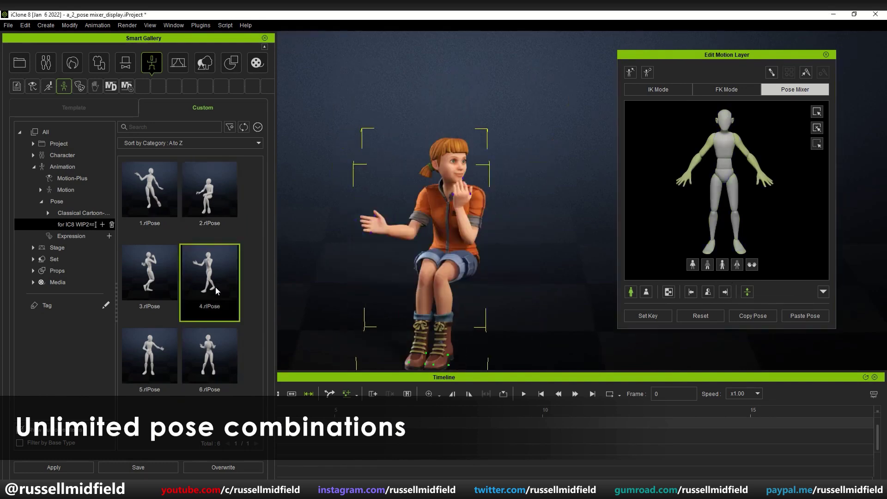
{"action": "left_click", "coordinate": [691, 291]}
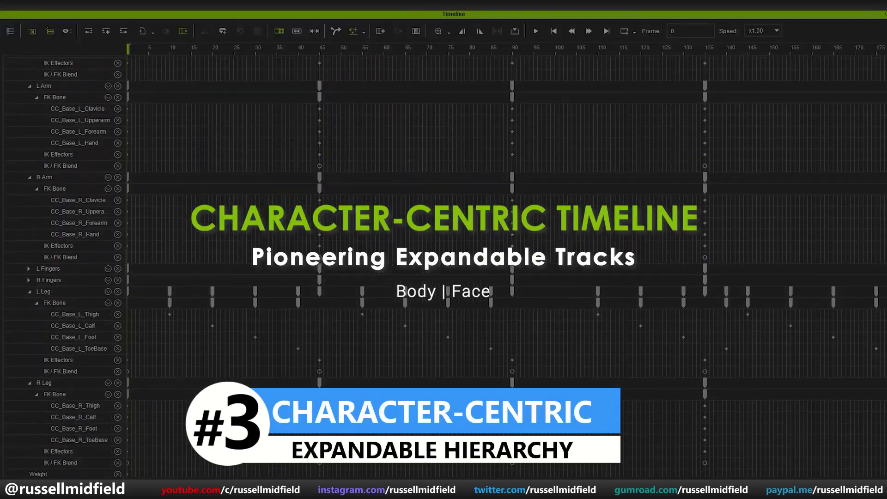
Step: Keep Part Tracks and expand the Motion Layer into Torso, Head, arm, finger and leg tracks
{"action": "left_click_drag", "start_coordinate": [740, 444], "coordinate": [171, 428]}
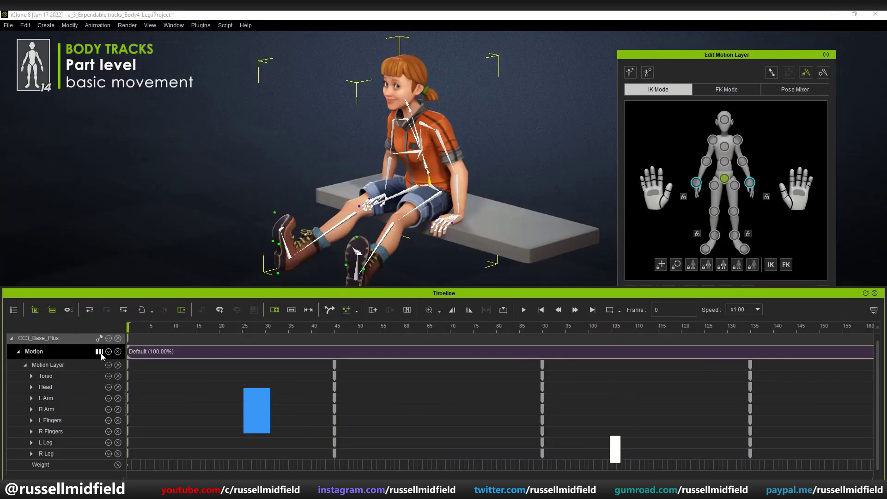
{"action": "left_click", "coordinate": [100, 352]}
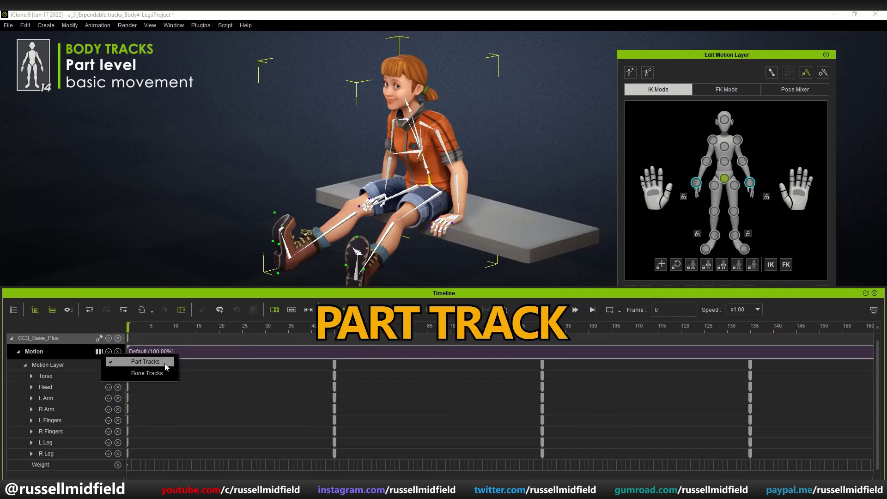
{"action": "left_click", "coordinate": [165, 363]}
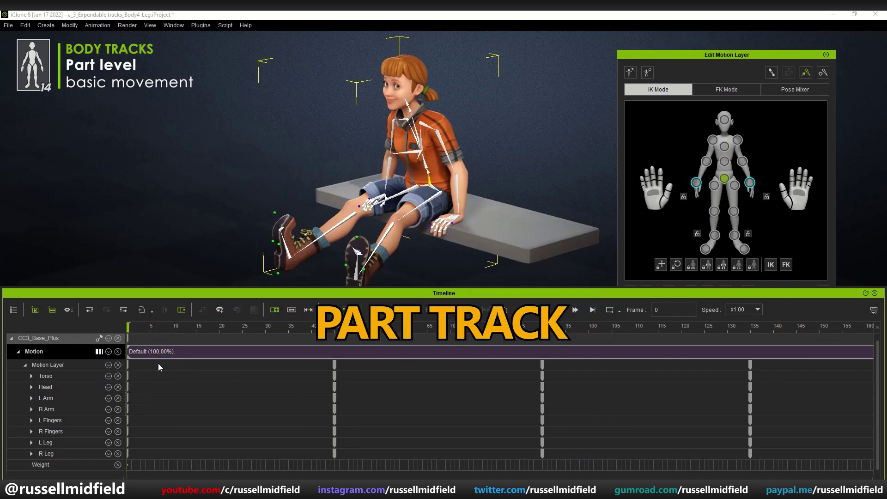
{"action": "left_click", "coordinate": [32, 375]}
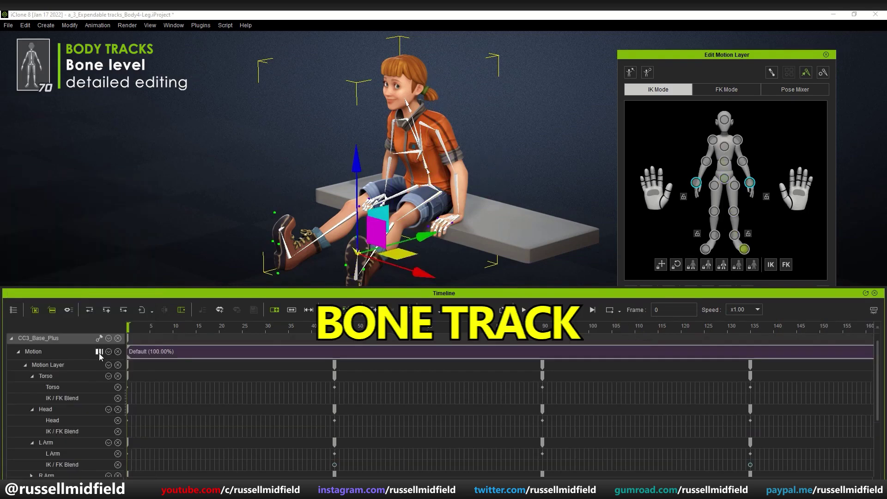
{"action": "left_click", "coordinate": [99, 351]}
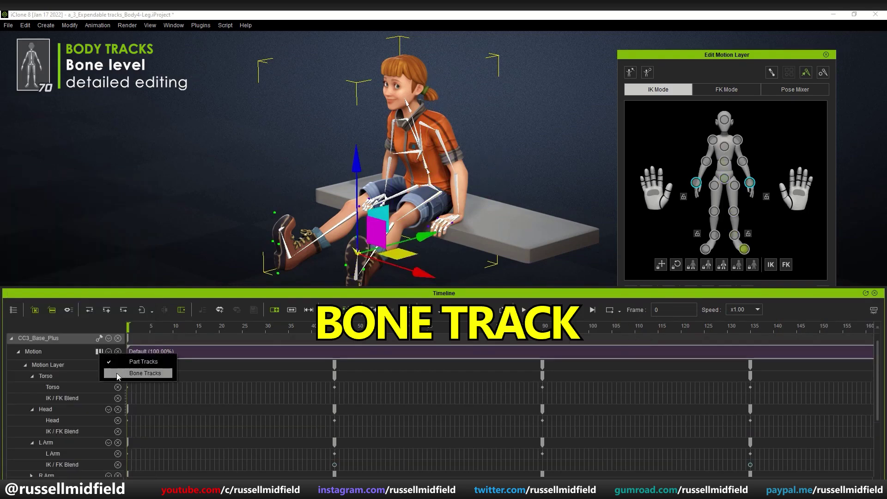
Step: Switch the timeline's motion tracks to Bone Tracks
{"action": "left_click", "coordinate": [140, 373]}
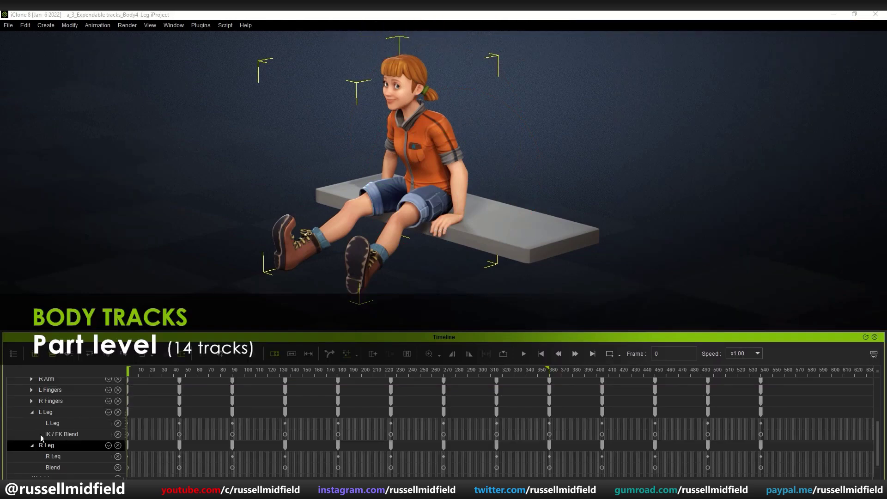
Step: Select all L Leg keys from frame 0 to 540 and shift them about 7 frames later
{"action": "key", "text": "space"}
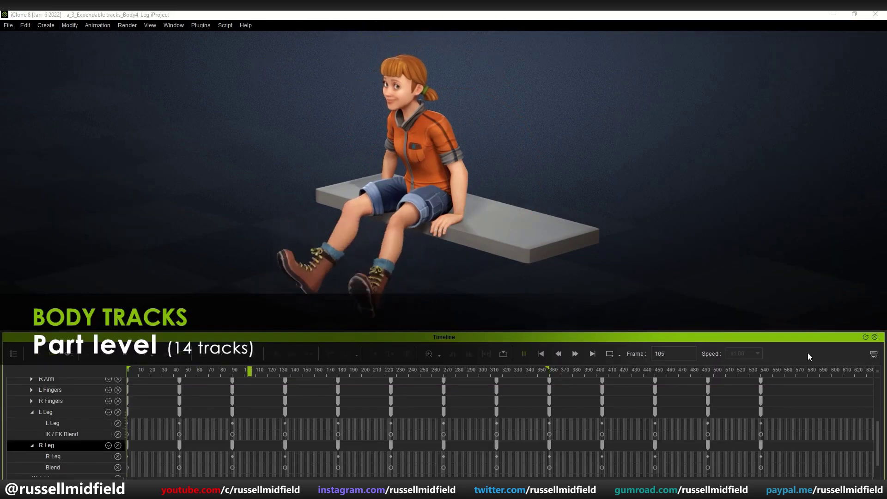
{"action": "left_click_drag", "start_coordinate": [775, 428], "coordinate": [556, 418]}
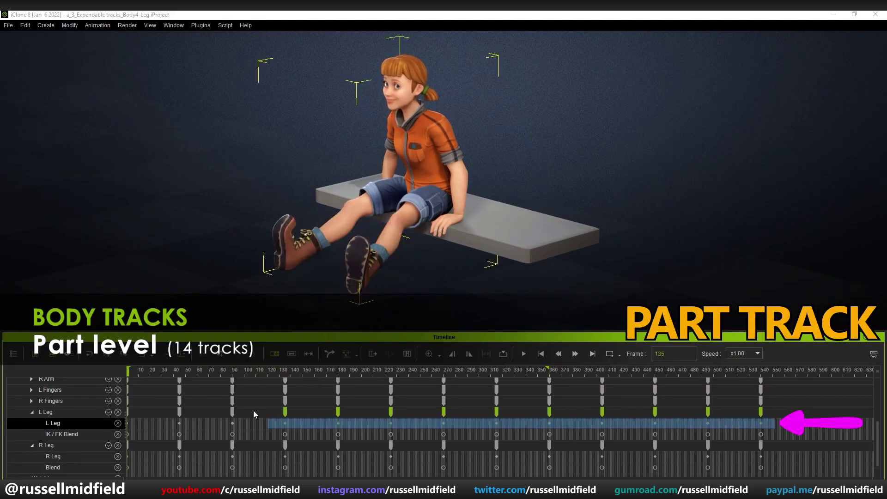
{"action": "left_click_drag", "start_coordinate": [176, 414], "coordinate": [125, 421]}
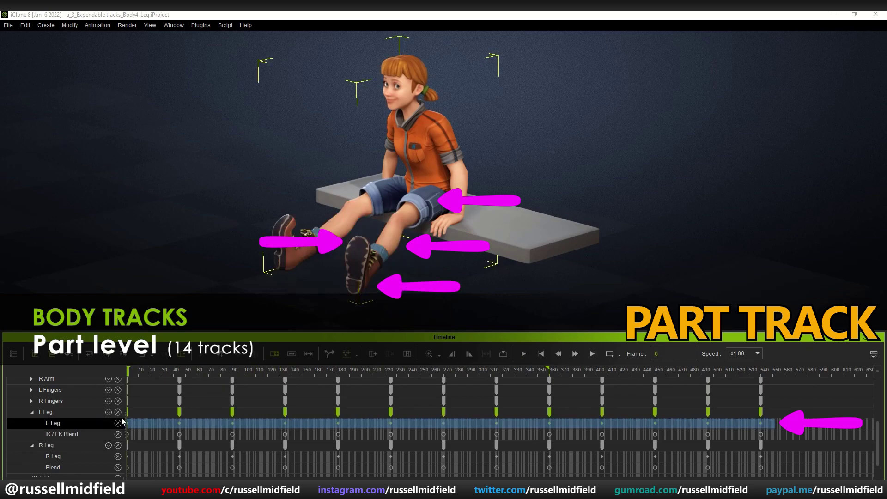
{"action": "left_click_drag", "start_coordinate": [179, 423], "coordinate": [188, 423]}
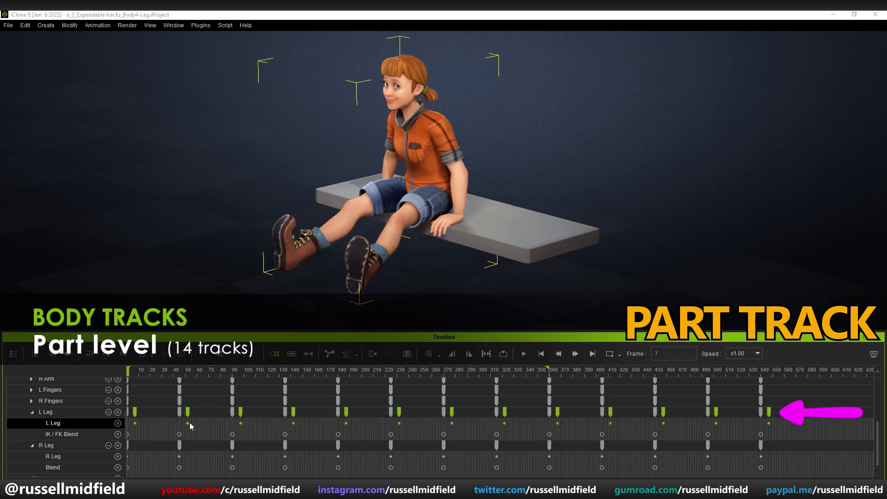
{"action": "left_click_drag", "start_coordinate": [190, 423], "coordinate": [190, 422]}
Step: Select the Foot and ToeBase bone keys and play back to review the offset
{"action": "key", "text": "space"}
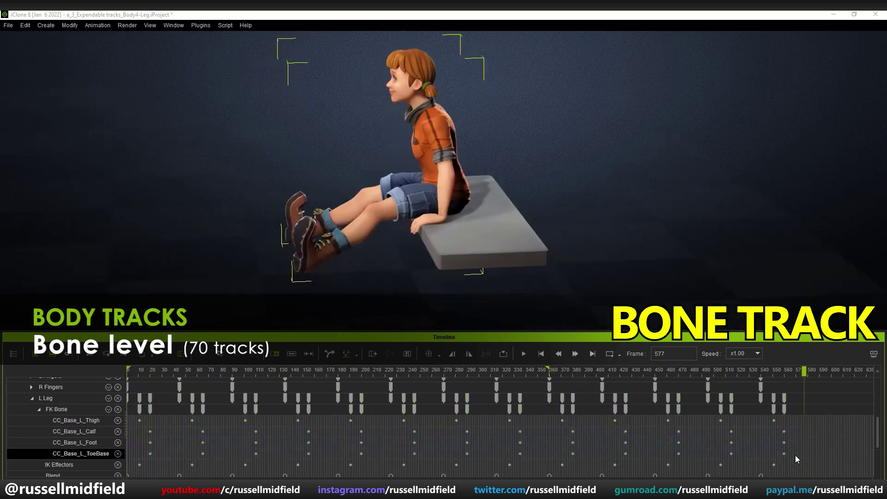
{"action": "left_click_drag", "start_coordinate": [795, 437], "coordinate": [143, 459]}
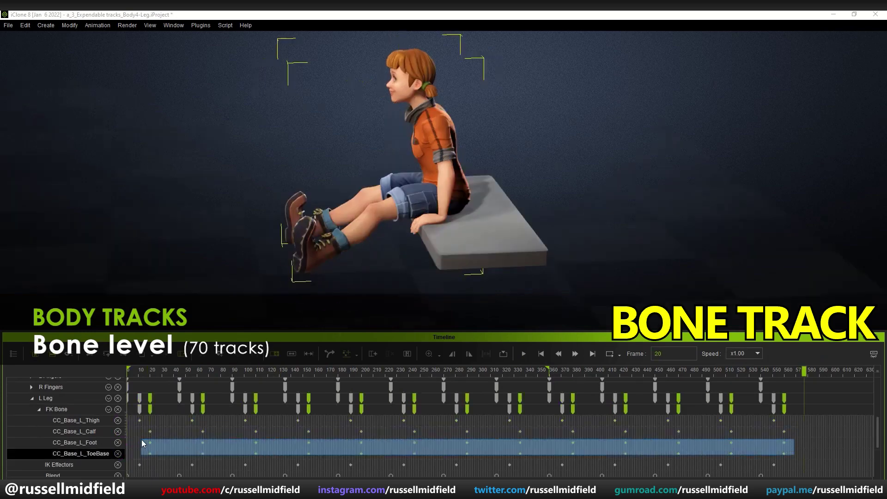
{"action": "key", "text": "space"}
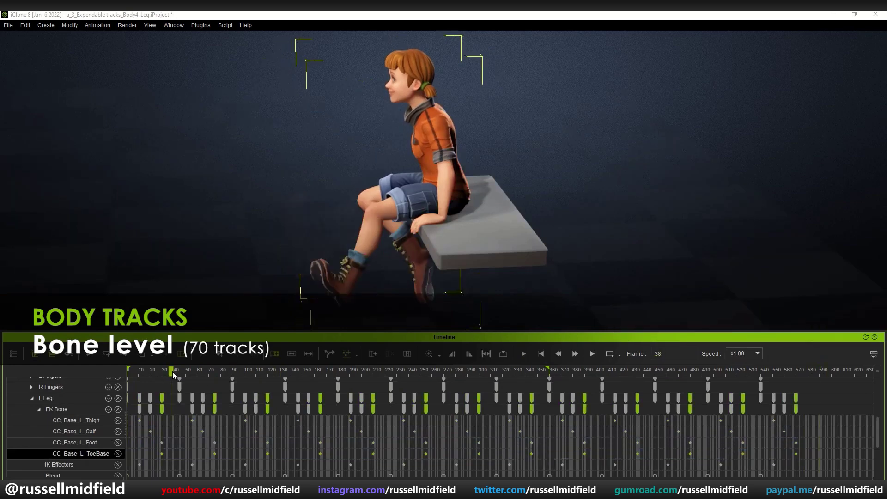